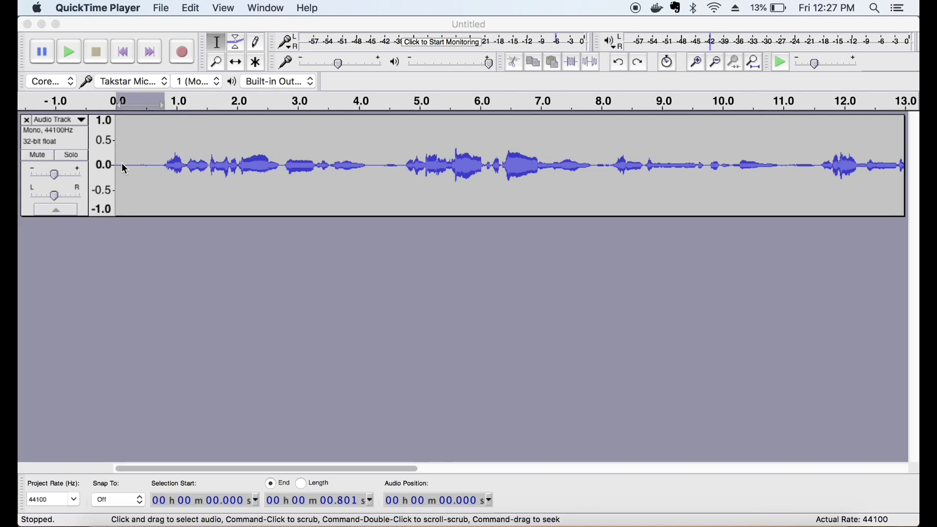
left_click(121, 164)
left_click_drag(121, 165, 162, 168)
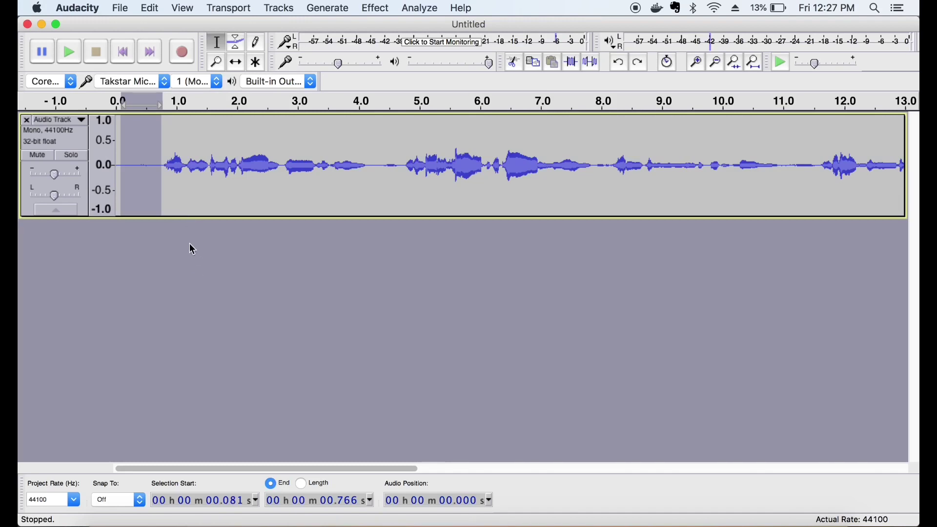
left_click(375, 7)
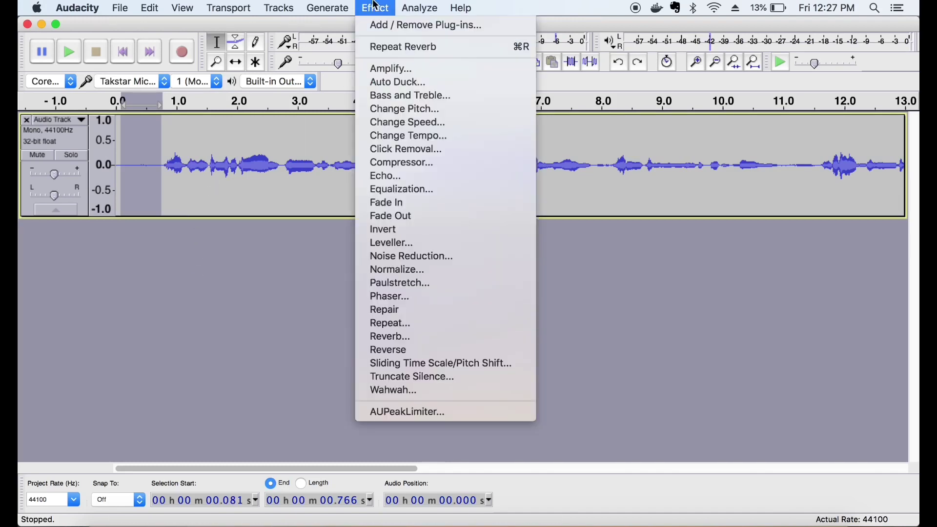
left_click(198, 187)
left_click(130, 165)
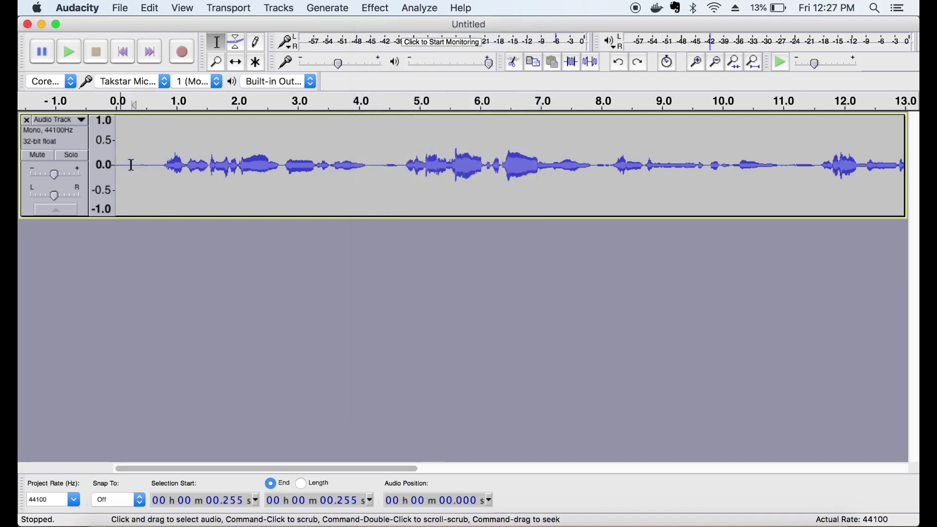
Step: Select the silent stretch before the first words, about 0.06 to 0.81 s, and play it to hear the background noise
left_click_drag(119, 164, 165, 166)
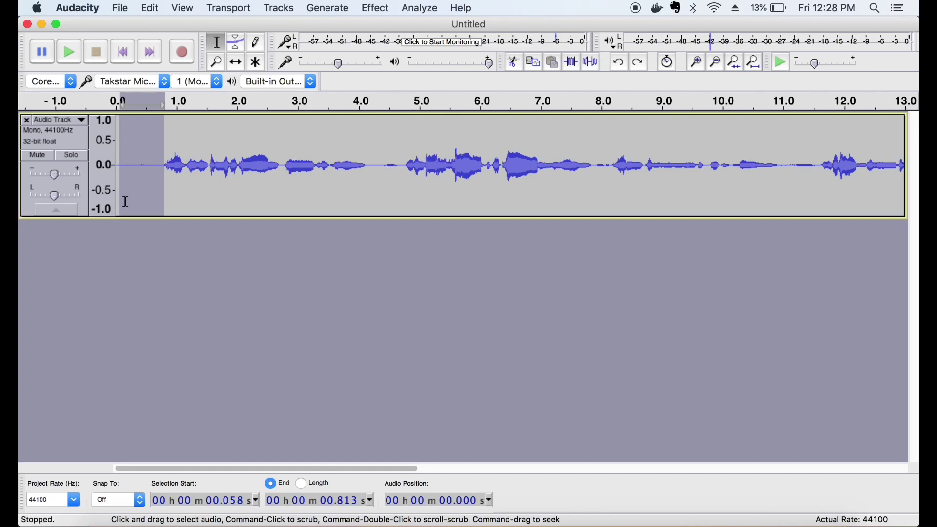
key("space")
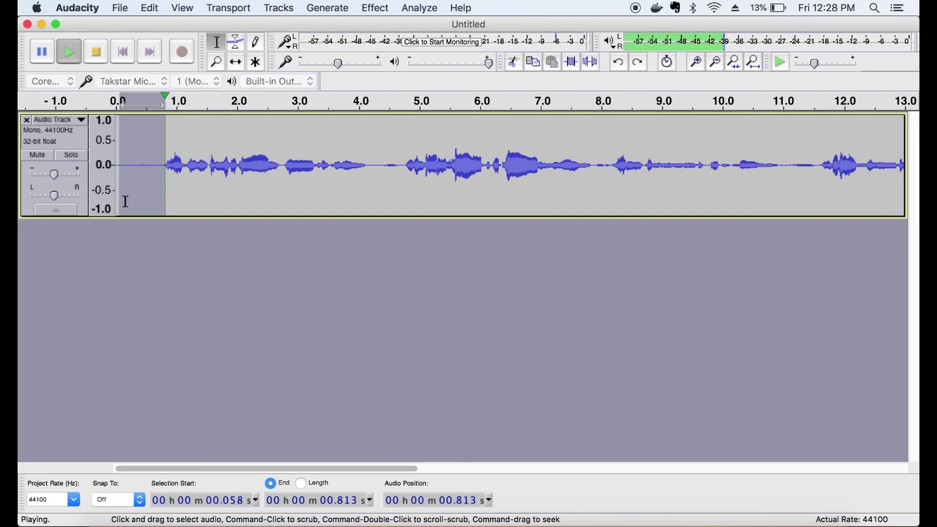
key("space")
left_click(130, 204)
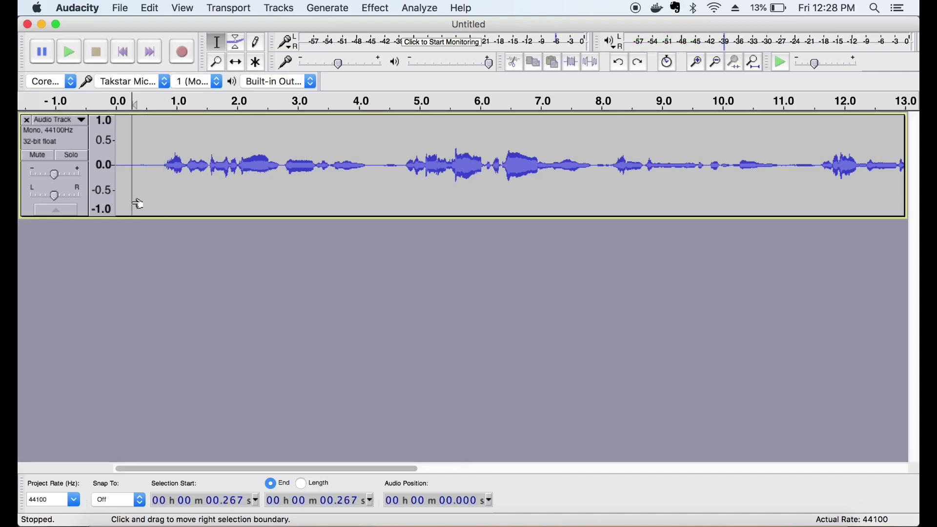
Step: Capture a noise profile with Noise Reduction from the silent opening of the track, from 0 to about 0.79 s
left_click(119, 165)
left_click_drag(118, 165, 163, 166)
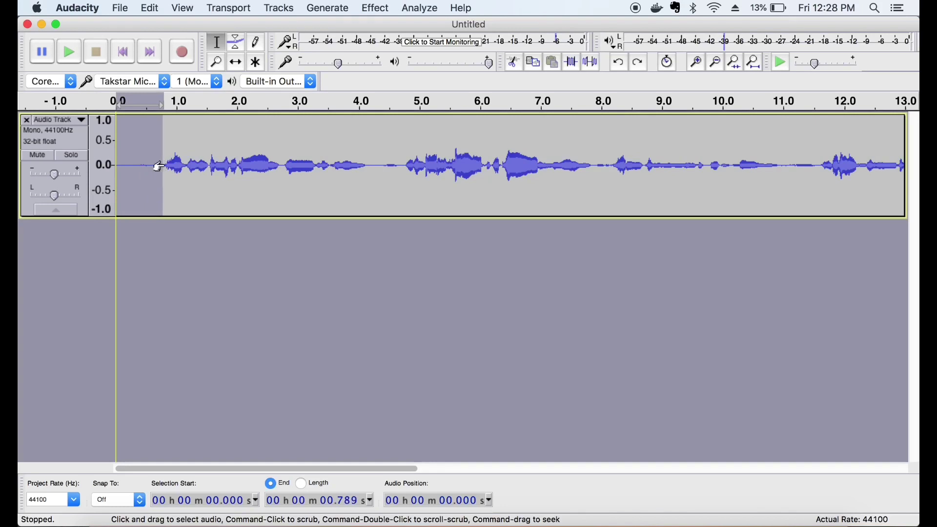
left_click(377, 8)
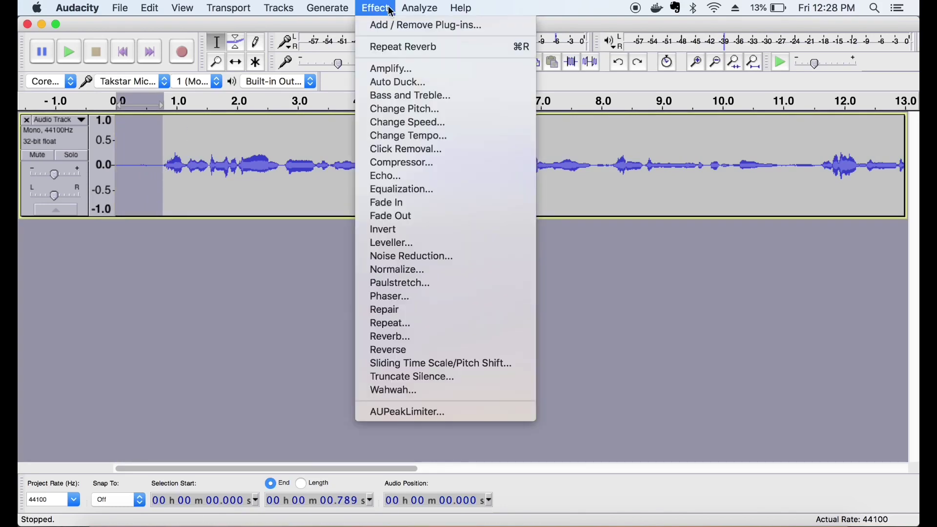
left_click(438, 256)
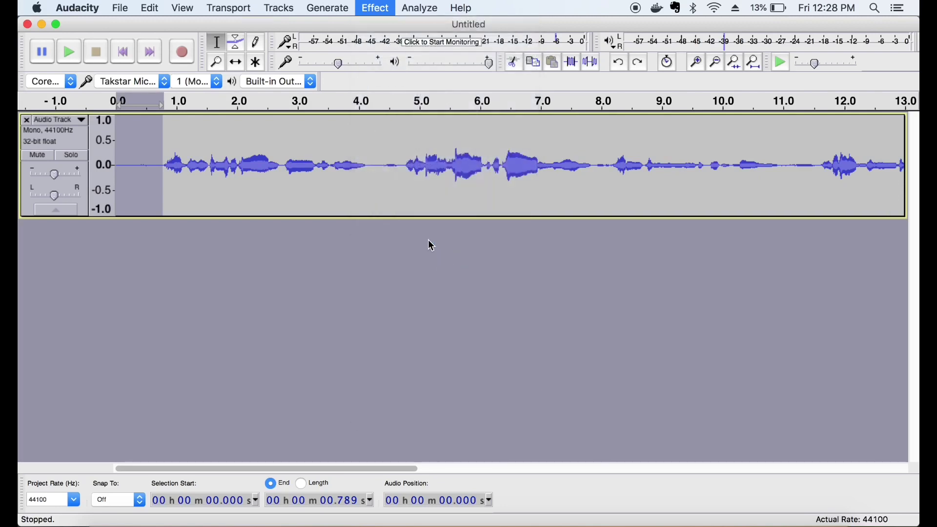
left_click(491, 199)
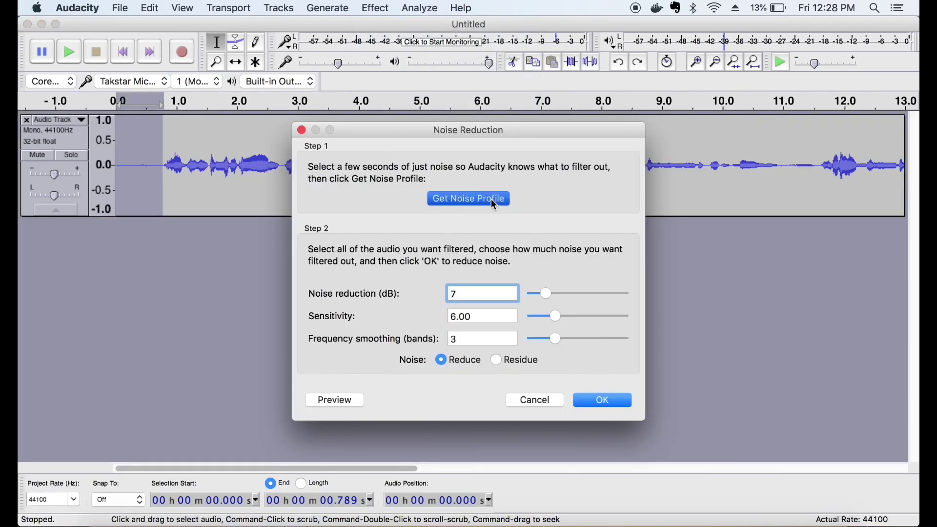
Step: Apply Noise Reduction to the entire track with 7 dB reduction, sensitivity 6.00 and frequency smoothing of 3 bands
left_click(497, 164)
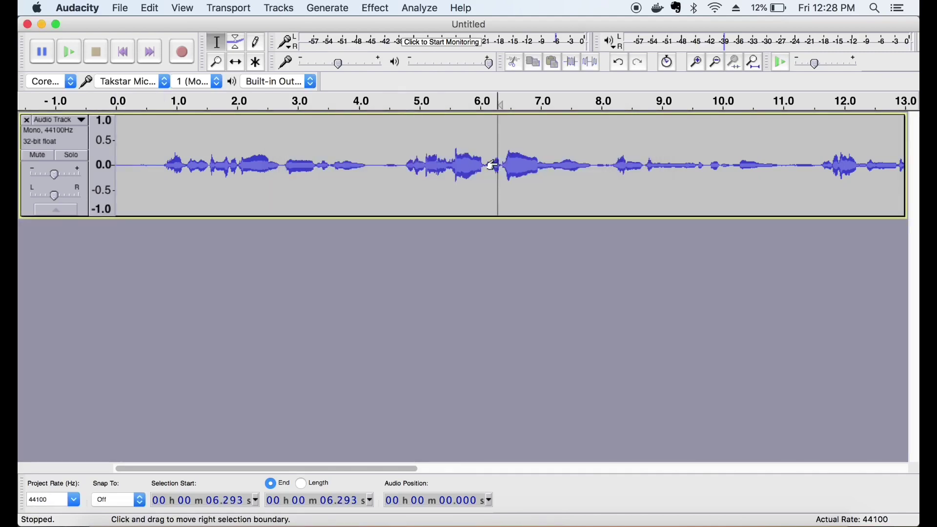
key("super+a")
left_click(376, 8)
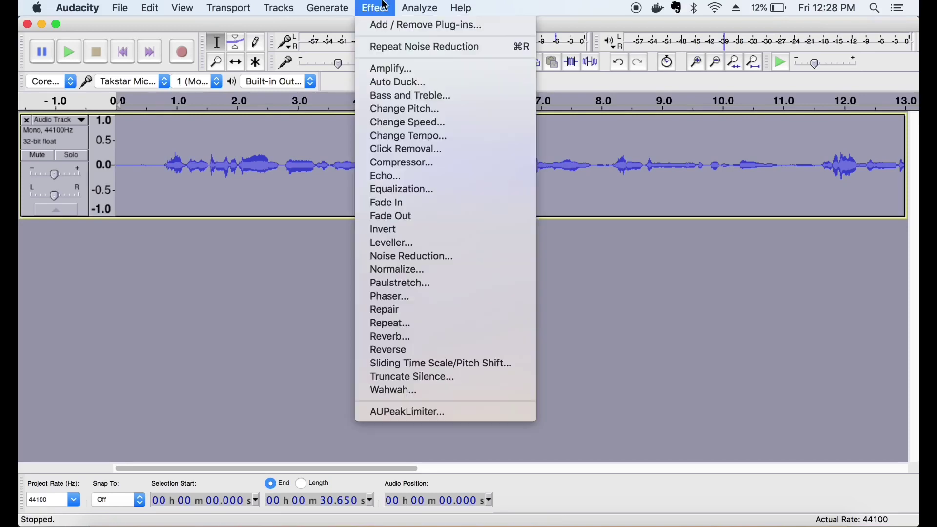
left_click(400, 260)
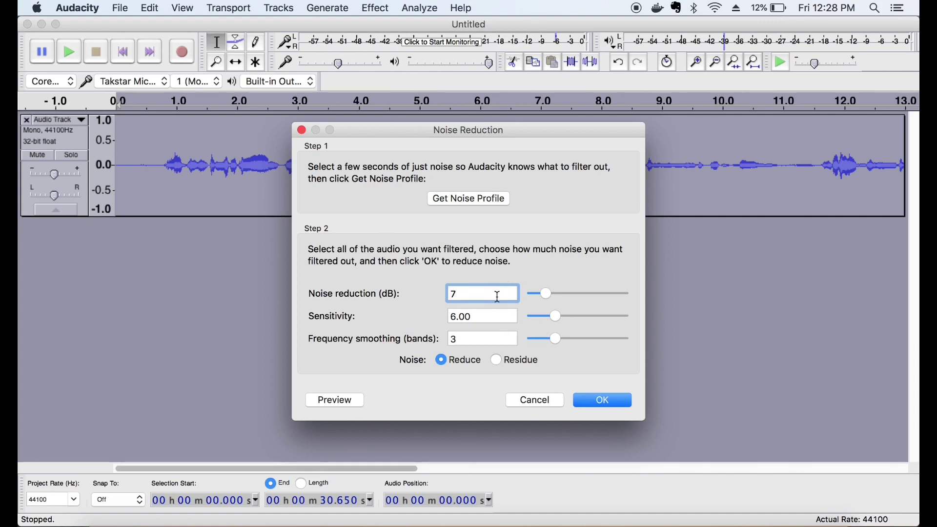
double_click(480, 295)
left_click(479, 294)
left_click(604, 401)
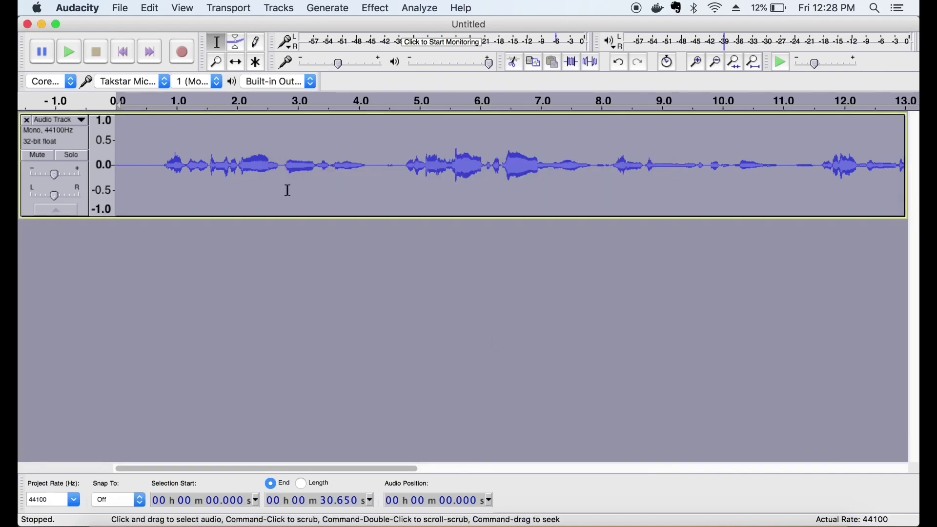
Step: Play the noise-reduced recording from about 0.27 s through the first phrases to check the result
left_click(142, 163)
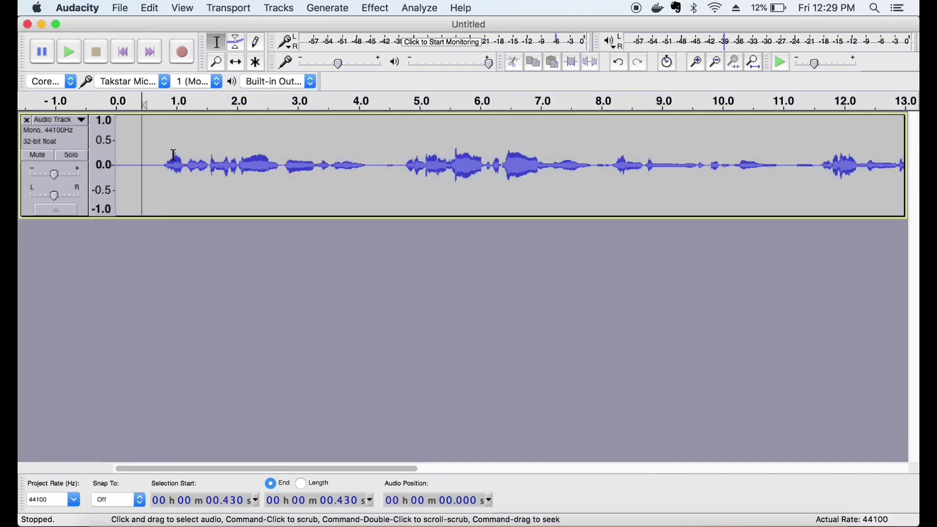
left_click(152, 162)
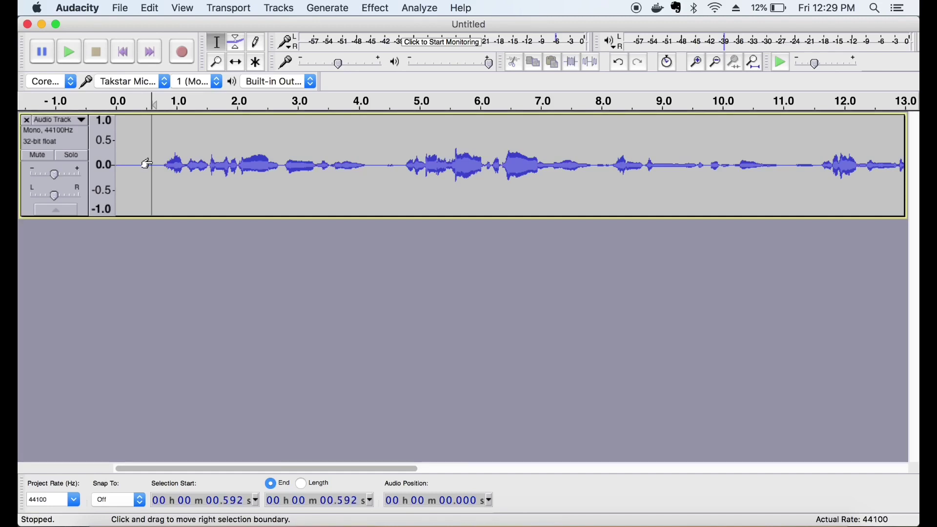
left_click(132, 171)
key("space")
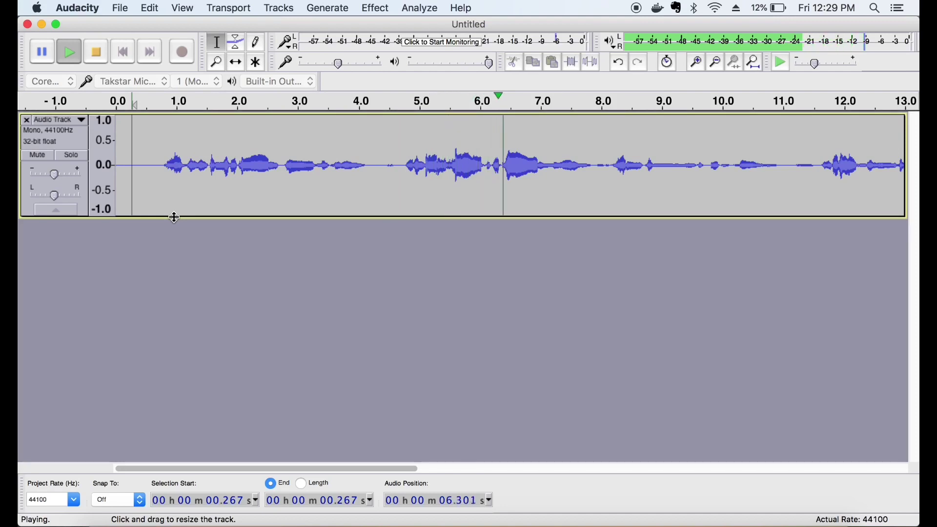
key("space")
left_click(156, 166)
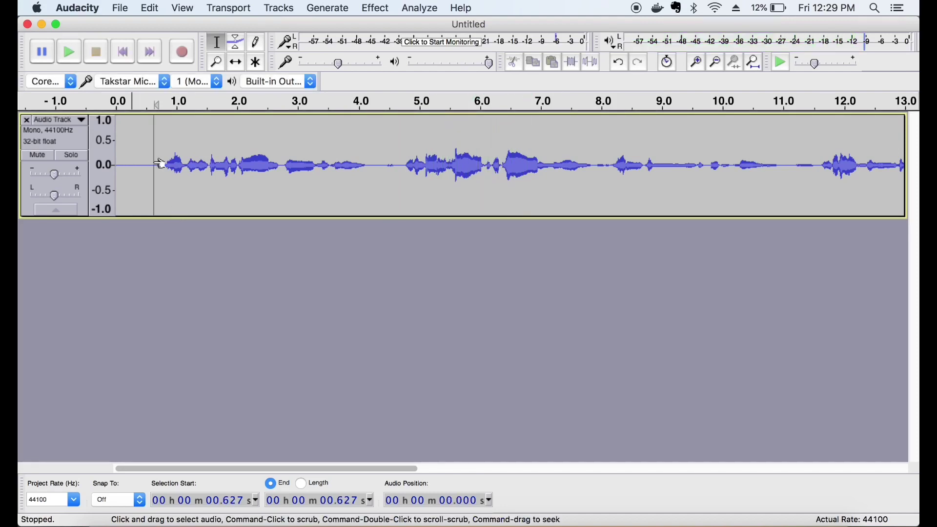
Step: Apply the Compressor to the entire track with threshold -18 dB, noise floor -40 dB, ratio 2:1, attack 0.20 secs and release 1.0 secs
left_click(355, 166)
key("super+a")
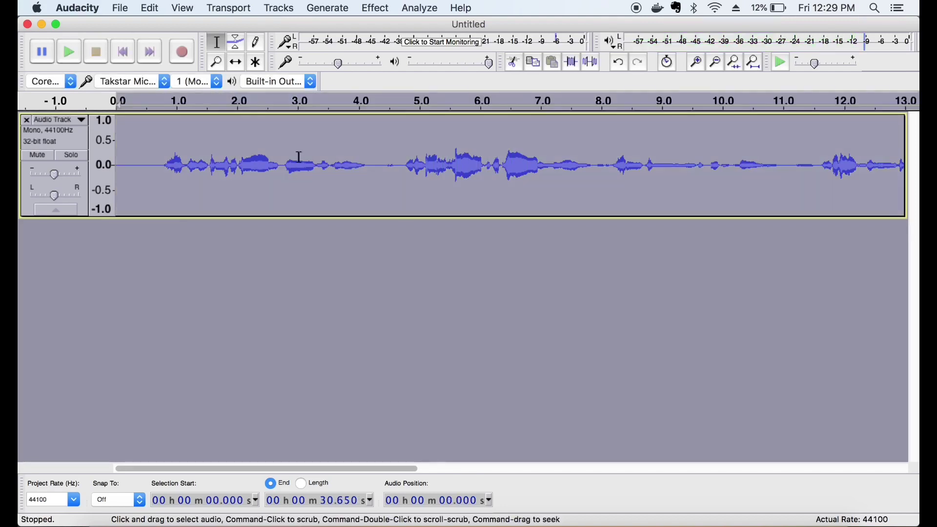
left_click(375, 8)
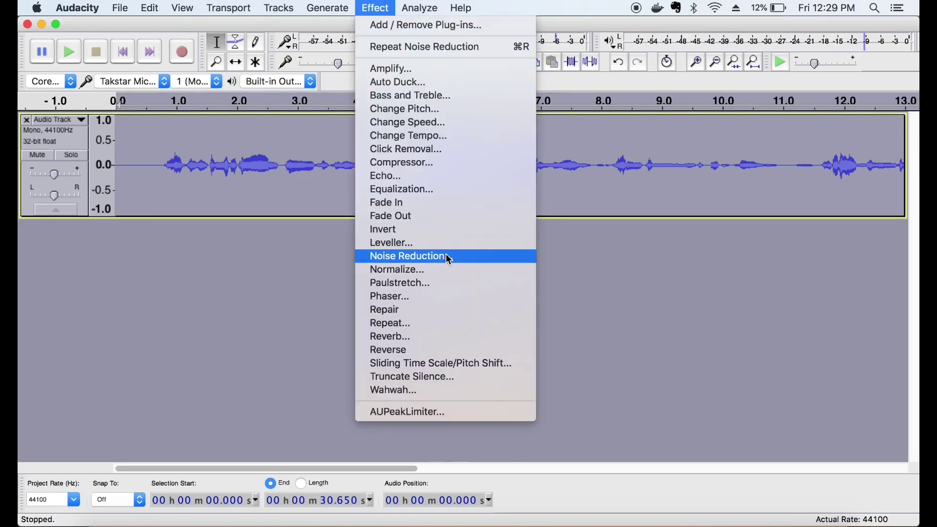
left_click(414, 164)
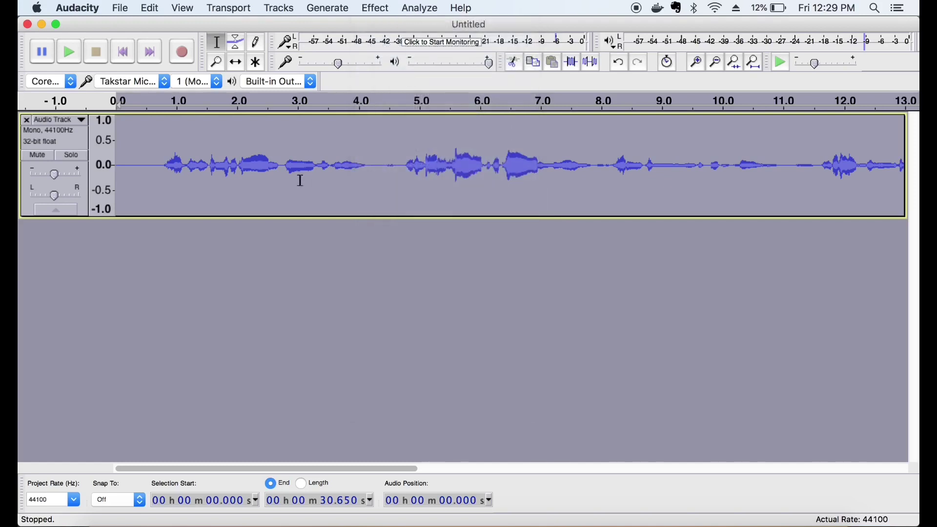
left_click(385, 9)
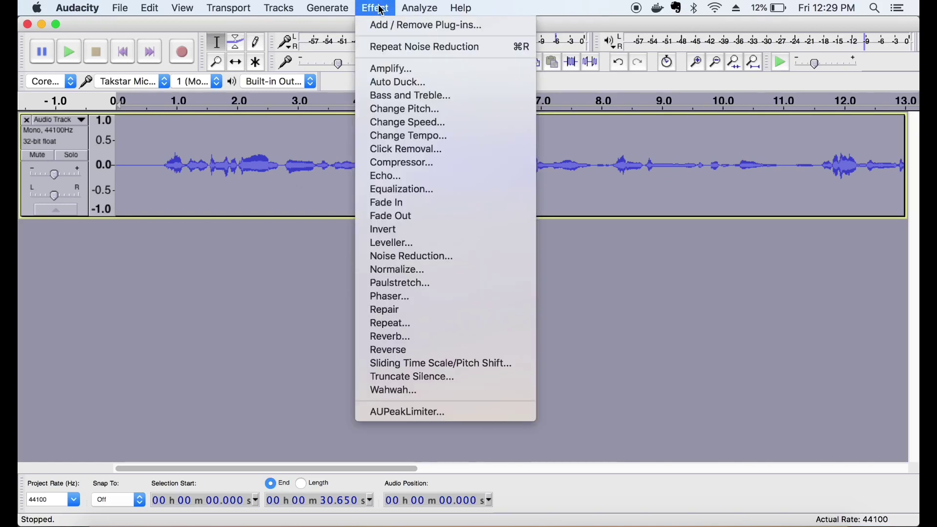
left_click(448, 164)
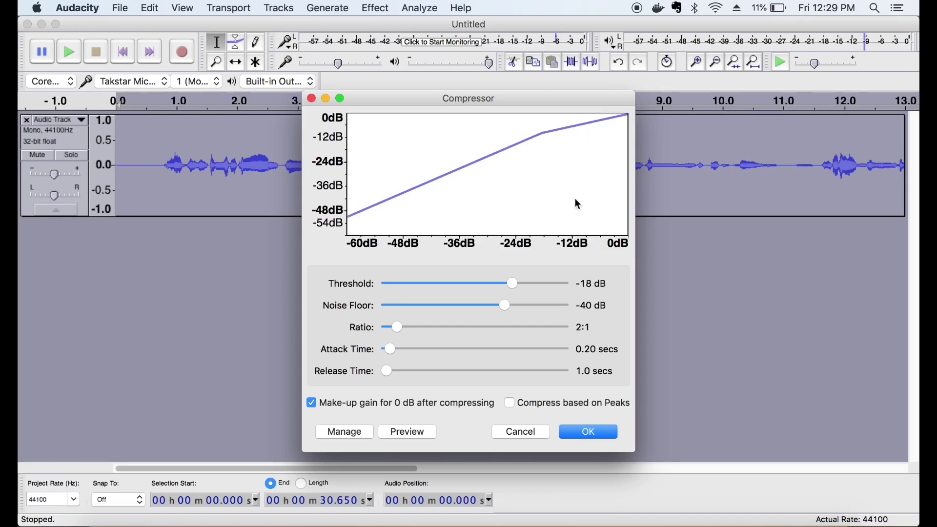
left_click(598, 435)
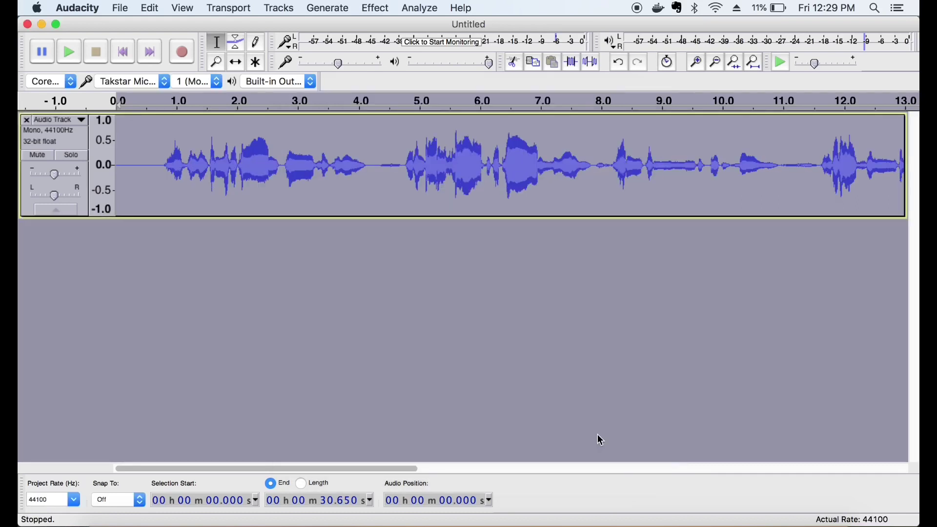
Step: Play the compressed audio from the start of the speech, at about 0.81 s, to check its loudness
left_click(163, 168)
key("space")
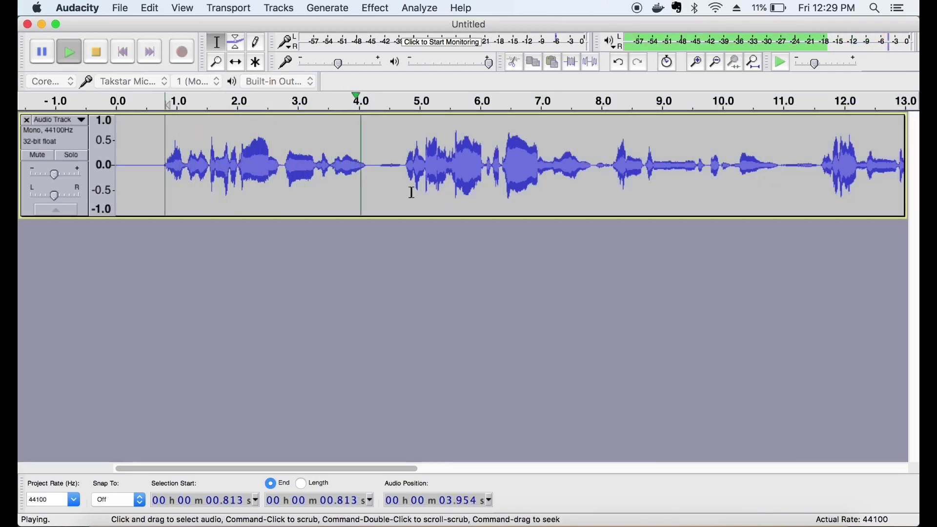
key("space")
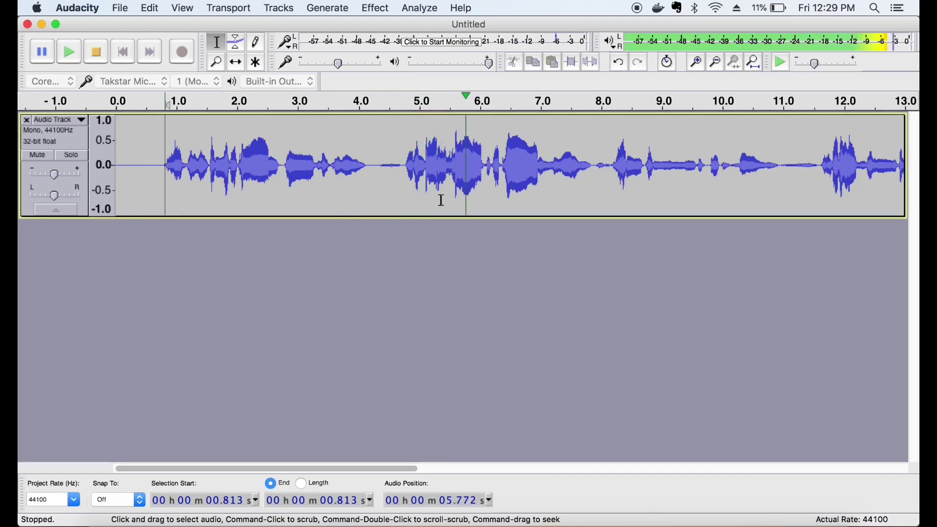
Step: Normalize the entire track to a maximum amplitude of -1.0 dB with DC offset removal
key("super+a")
left_click(367, 8)
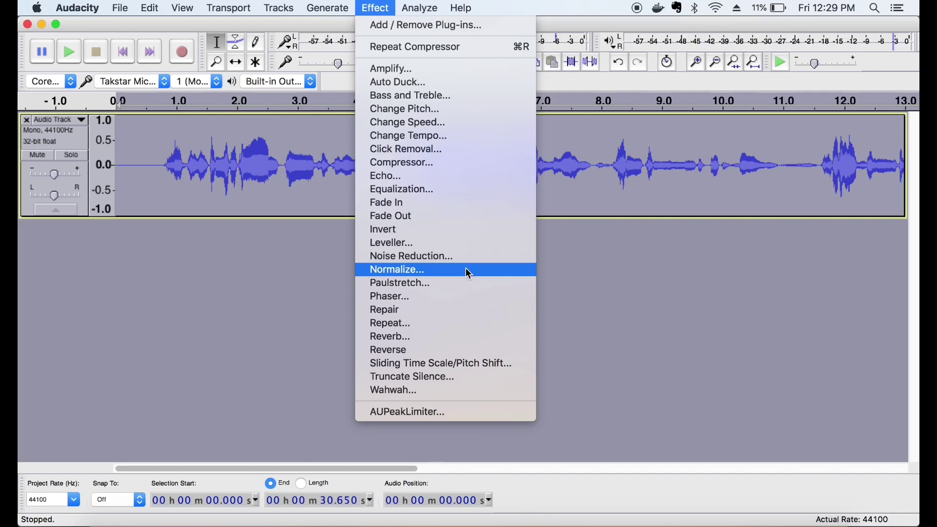
left_click(412, 271)
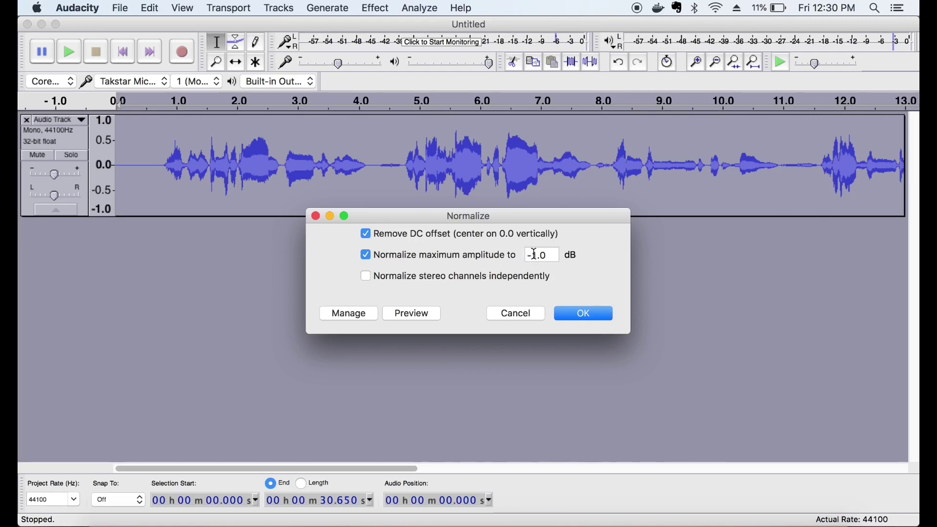
left_click(579, 315)
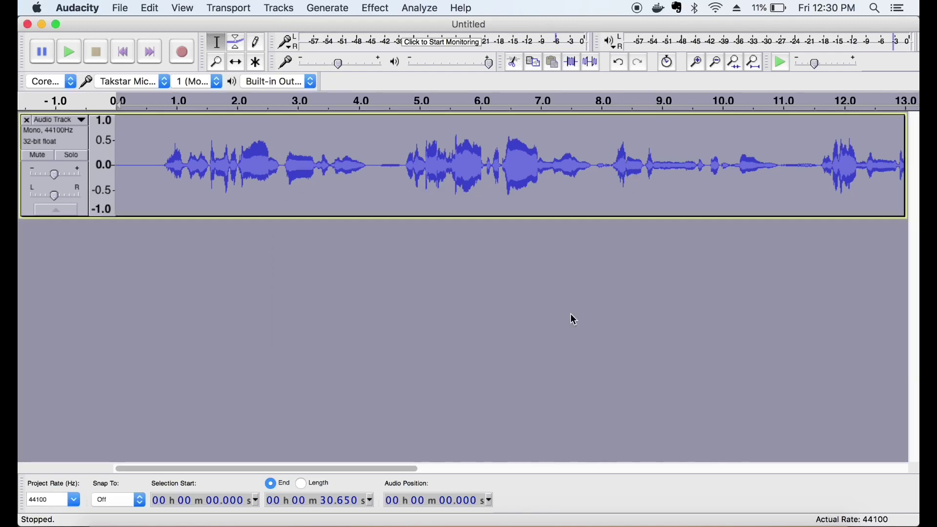
Step: Play the normalized audio from about 0.55 s, just before the speech, to check the level
left_click(147, 178)
key("space")
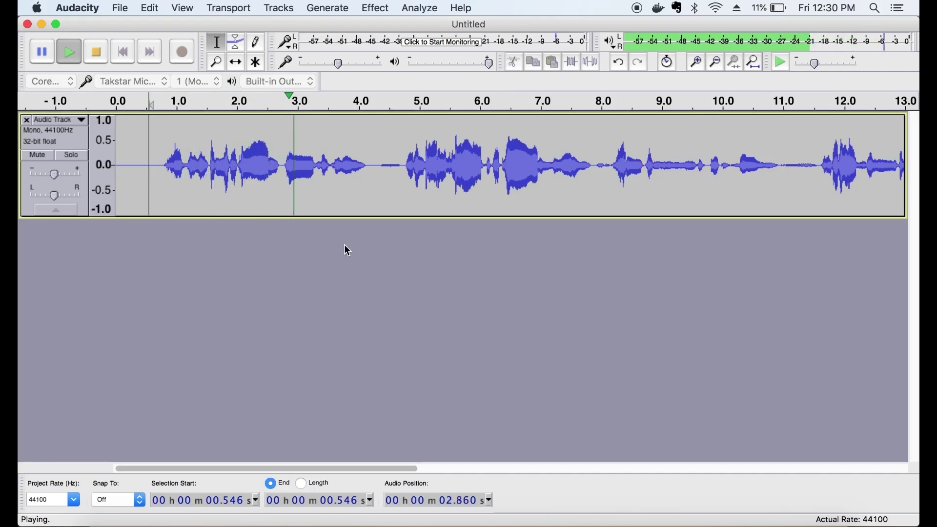
key("space")
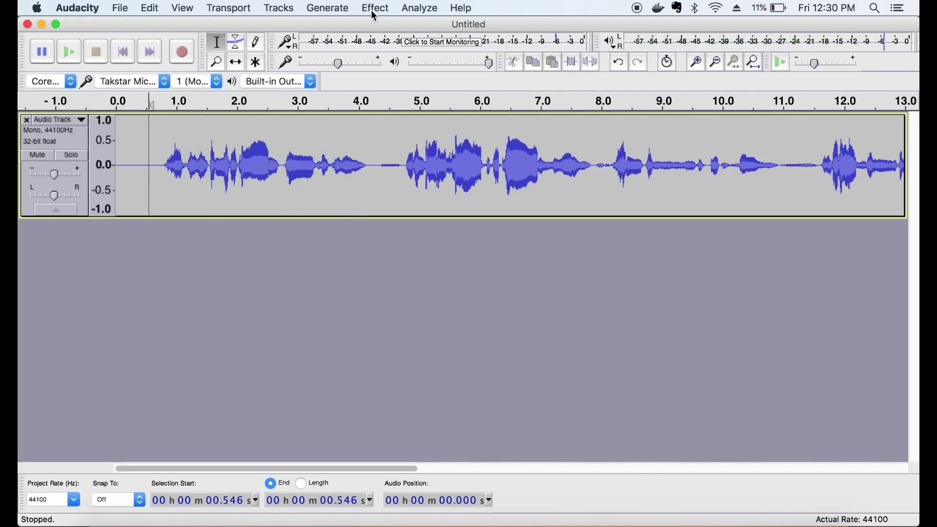
Step: Equalize the entire track with the unnamed curve: +3 dB up to 100 Hz, 0 dB from 500 to about 4000 Hz, +3 dB above about 5000 Hz
key("super+a")
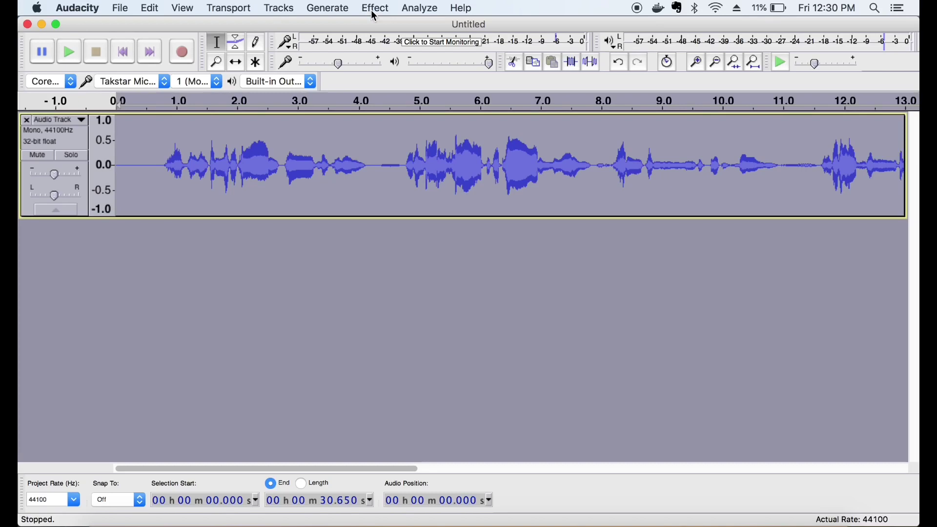
left_click(371, 11)
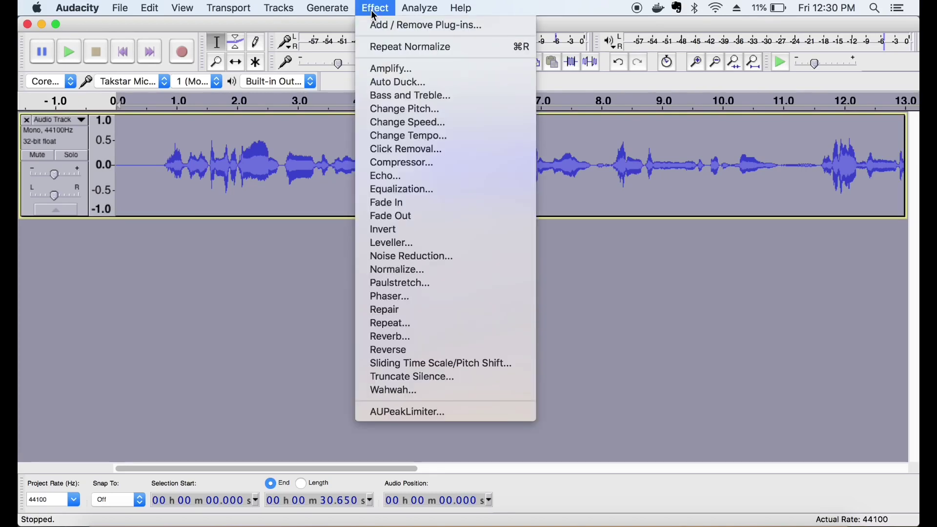
left_click(405, 190)
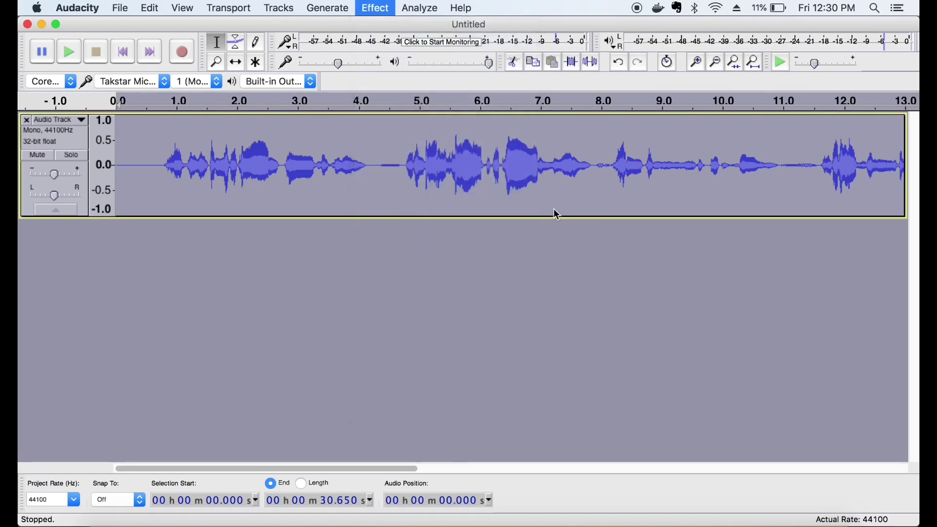
left_click(322, 458)
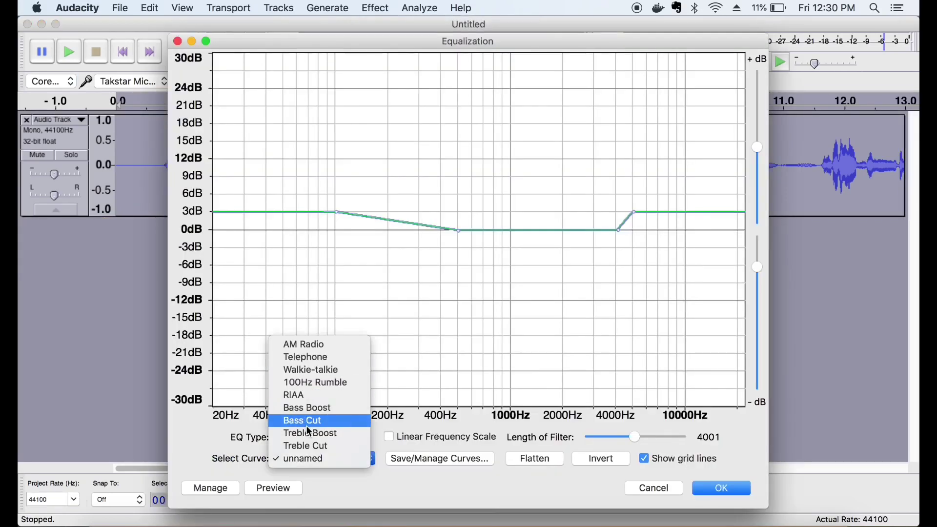
left_click(309, 461)
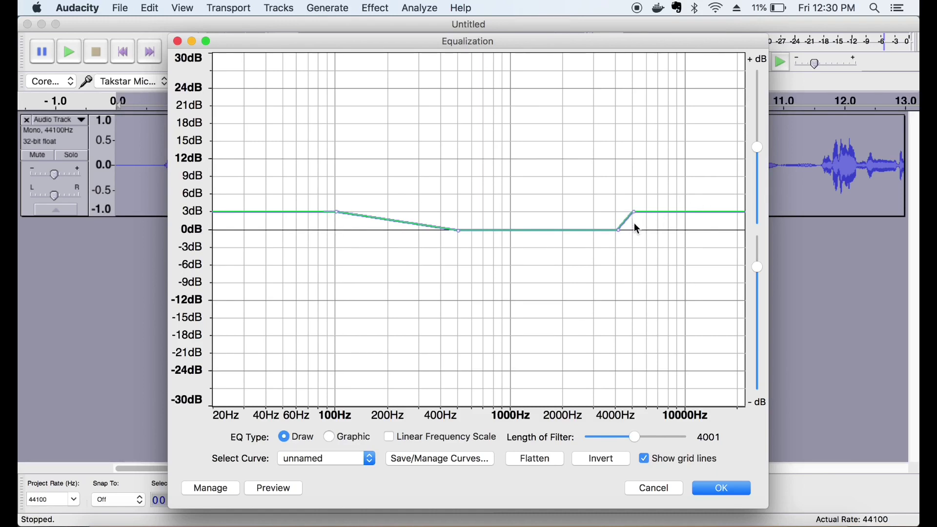
left_click(740, 491)
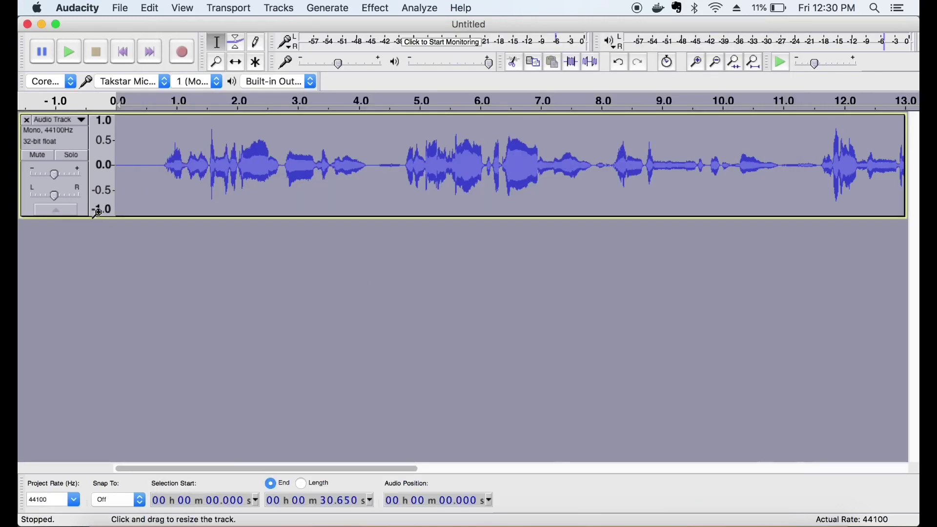
Step: Play the equalized audio from about 0.71 s, just before the speech, to check its tone
left_click(167, 166)
left_click(160, 166)
key("space")
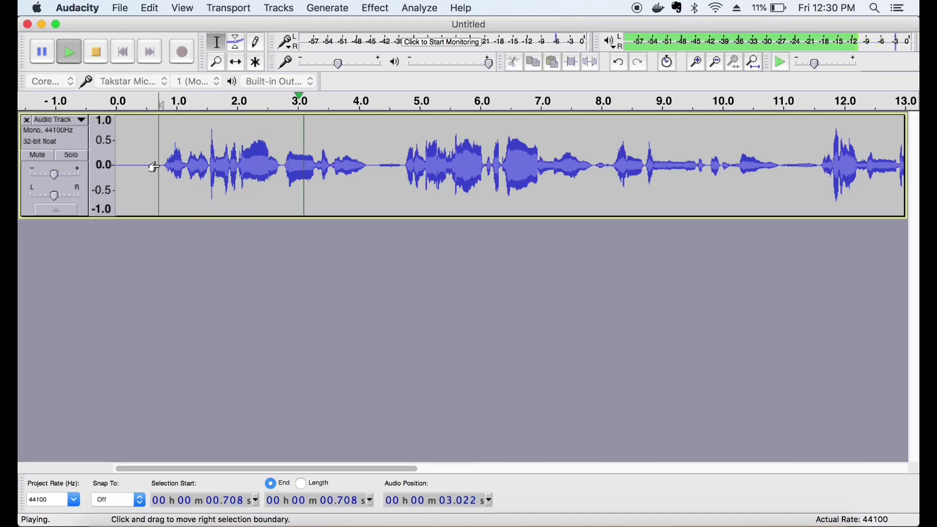
key("space")
Step: Apply Reverb to the entire track with slightly reduced room size, pre-delay 50 ms, reverberance 12%, damping 50%, and wet and dry gain -1 dB
key("super+a")
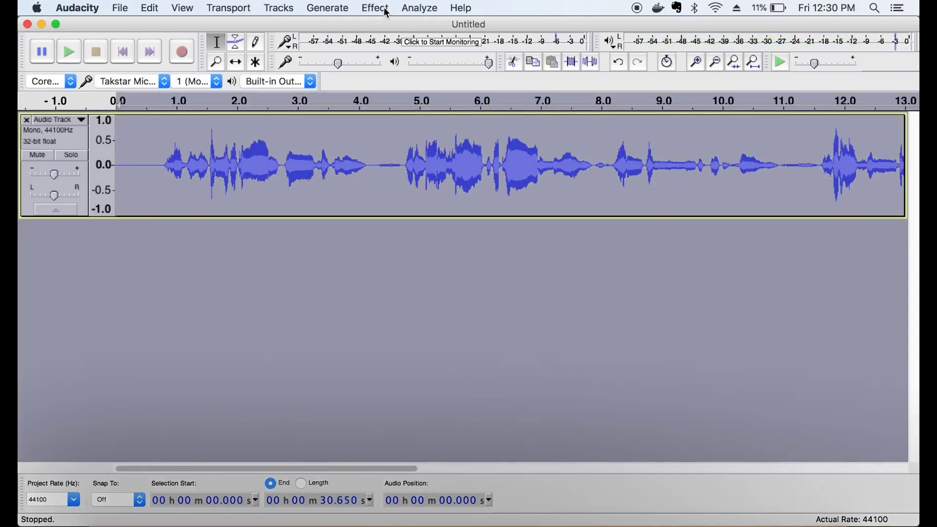
left_click(387, 14)
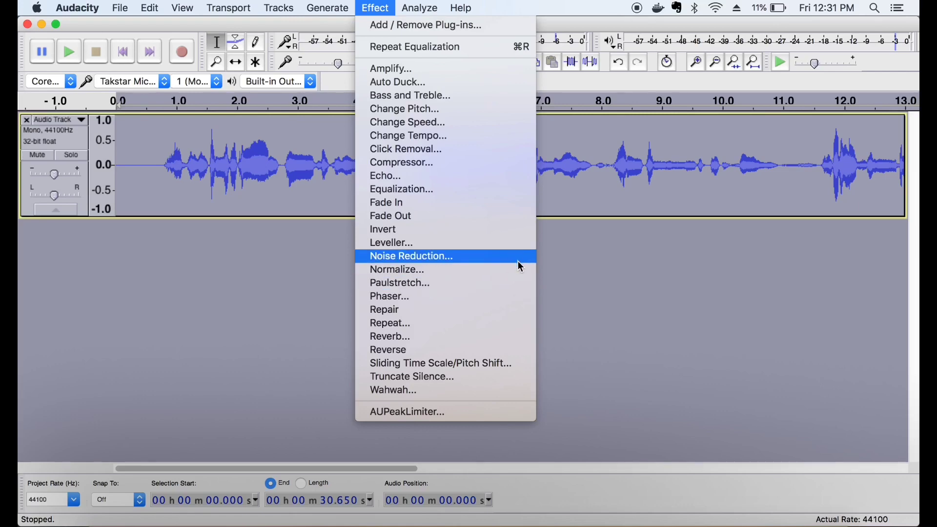
left_click(420, 336)
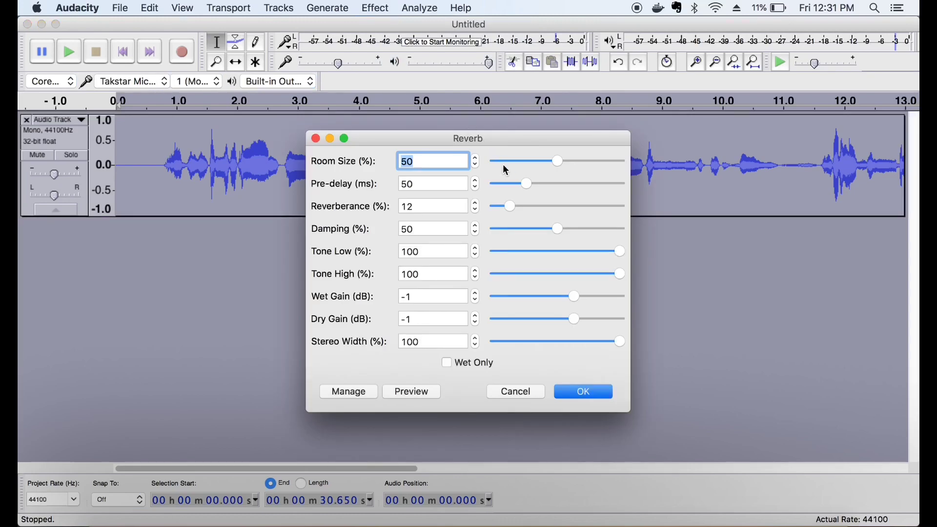
left_click_drag(556, 162, 550, 163)
left_click(592, 398)
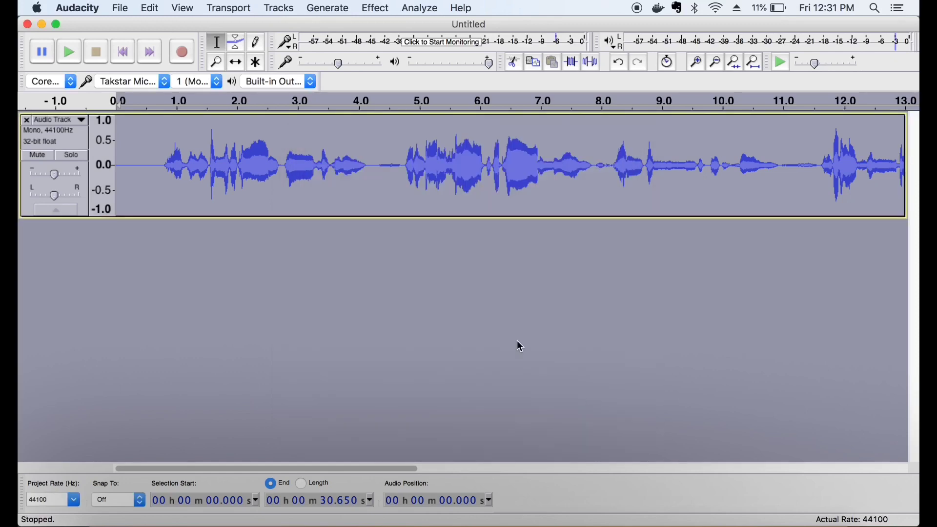
Step: Play the reverberated audio from about 0.31 s, before the speech begins, to hear the effect
left_click(169, 171)
left_click(145, 166)
left_click(136, 166)
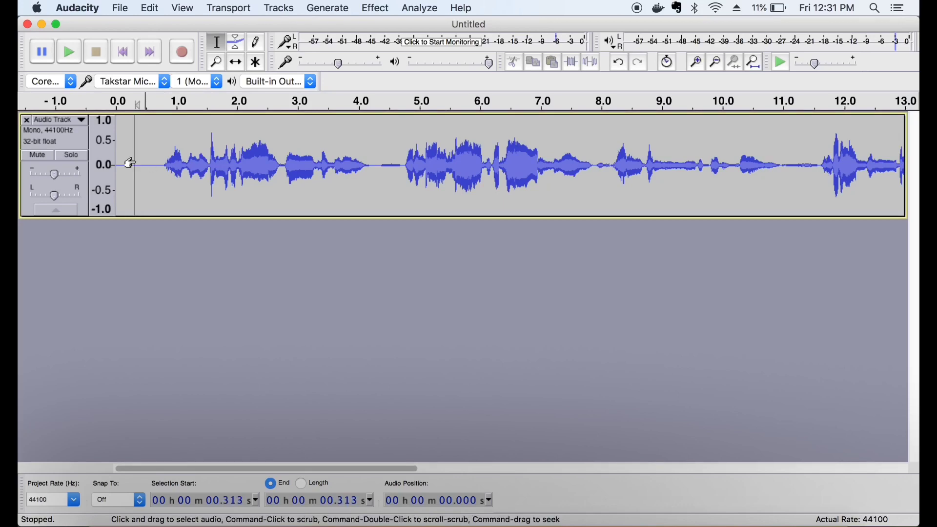
key("space")
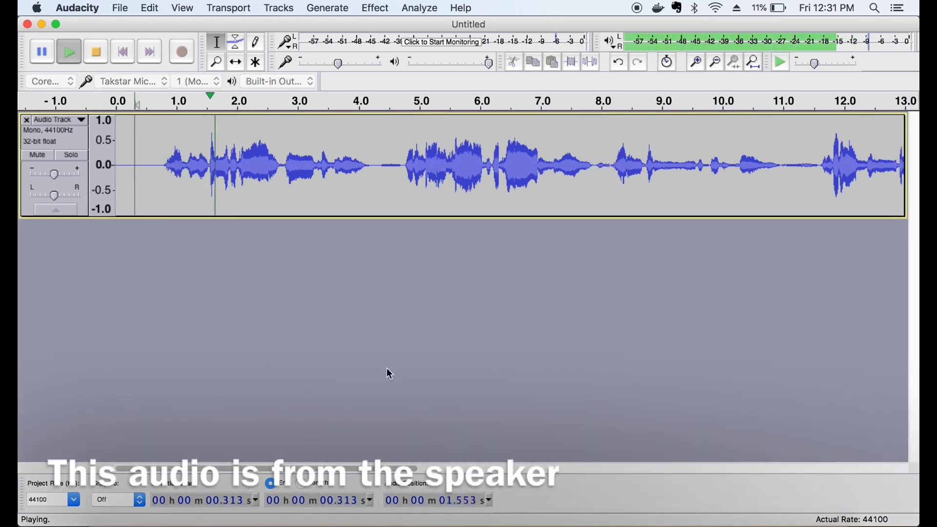